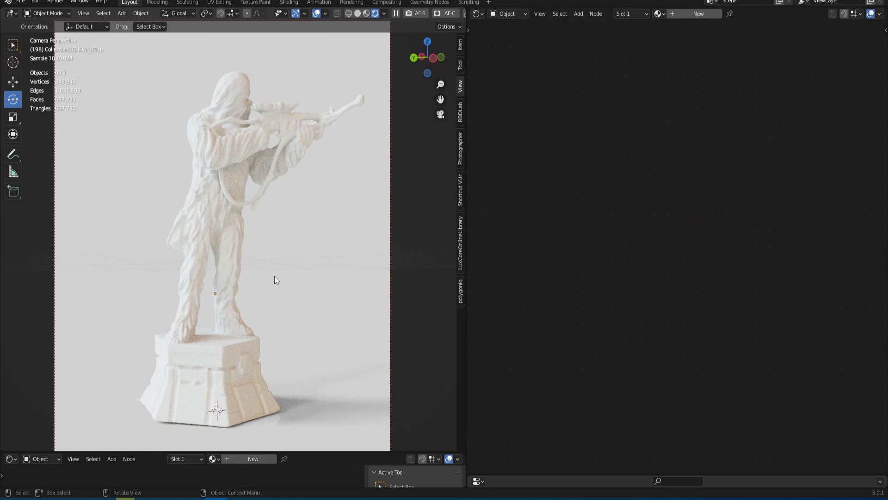
Step: Create a new material and replace the Principled BSDF with Volume Scatter and Volume Absorption nodes
left_click(706, 14)
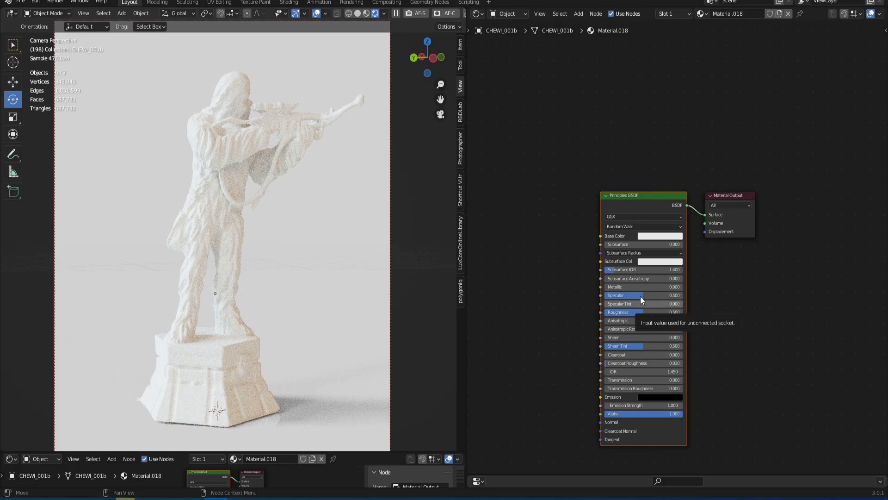
key("Delete")
key("shift+a")
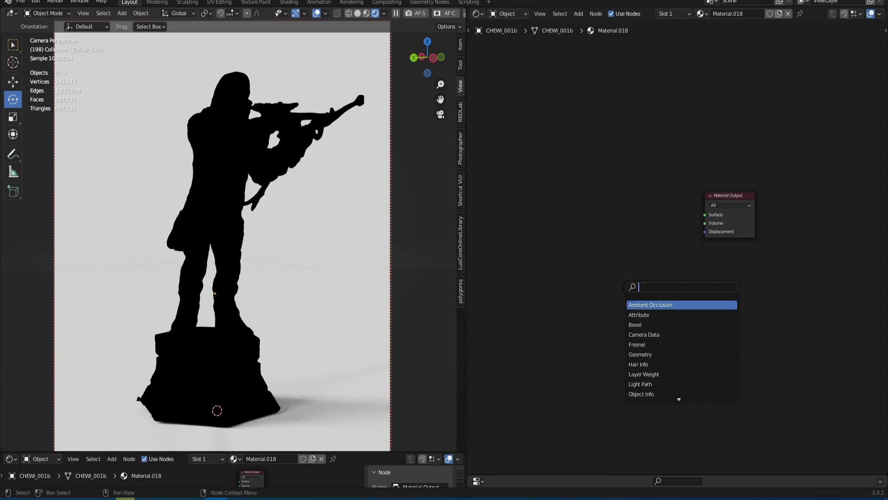
type("volume")
left_click(648, 314)
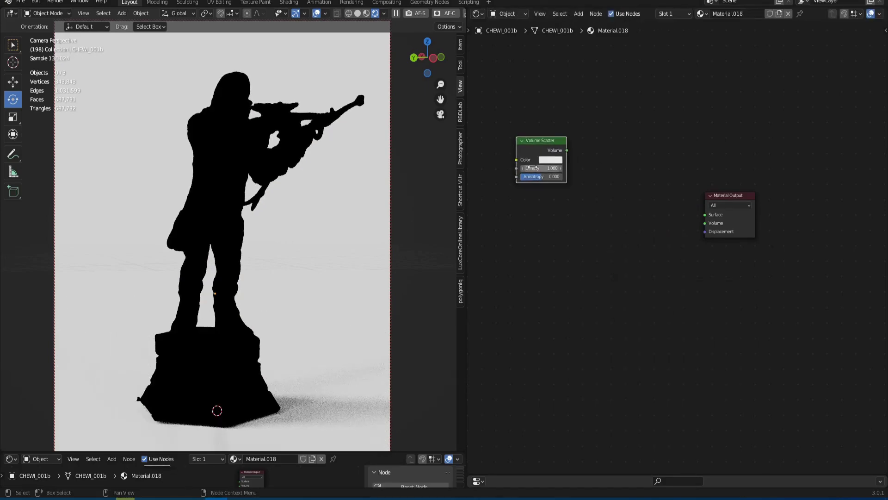
key("shift+a")
type("volume")
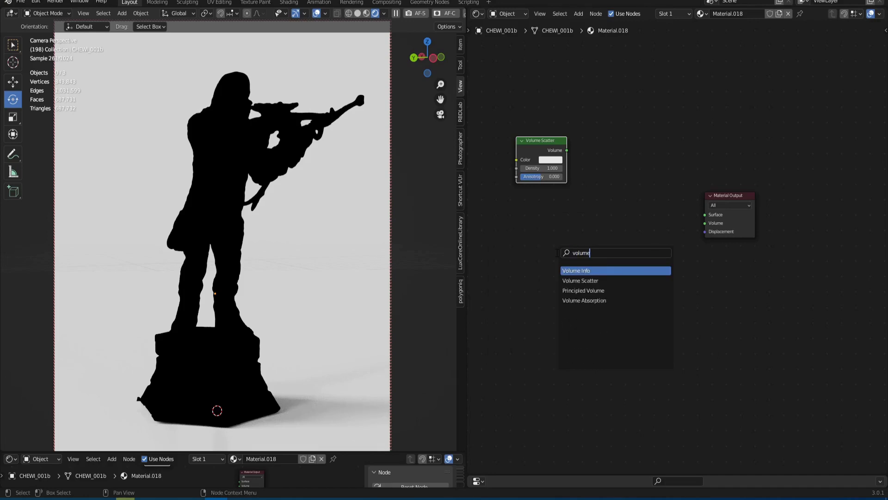
left_click(584, 300)
left_click(613, 248)
Step: Combine Volume Scatter and Volume Absorption through an Add Shader into the material's Volume output
key("shift+a")
type("a")
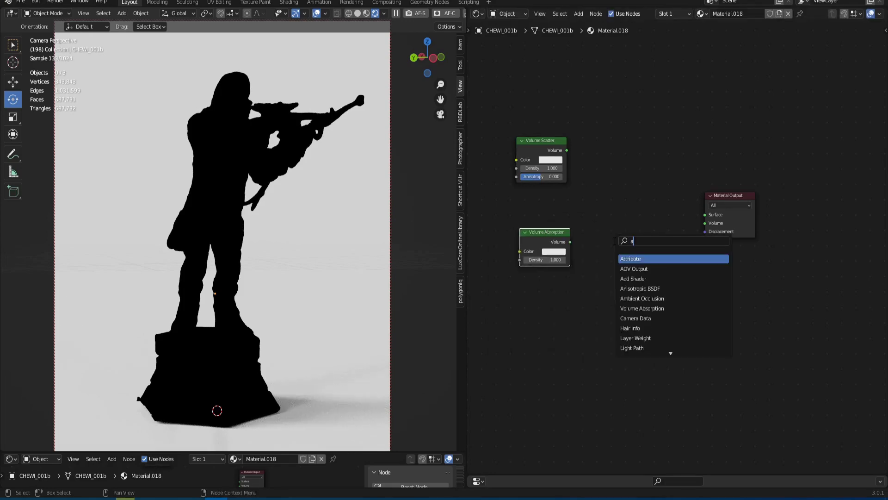
type("dd")
key("Return")
left_click(602, 185)
left_click_drag(566, 150, 599, 210)
left_click_drag(570, 242, 599, 220)
left_click_drag(649, 202, 704, 223)
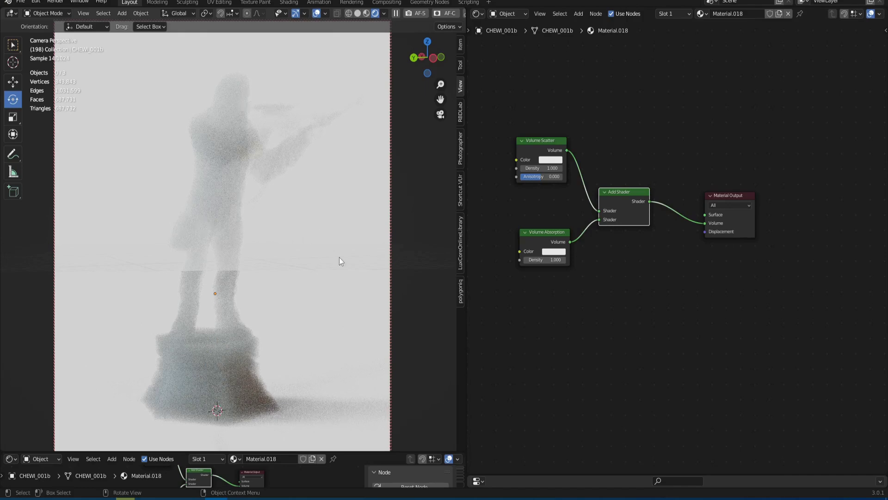
Step: Set the Volume Scatter density to about 22 (21.8)
left_click(541, 167)
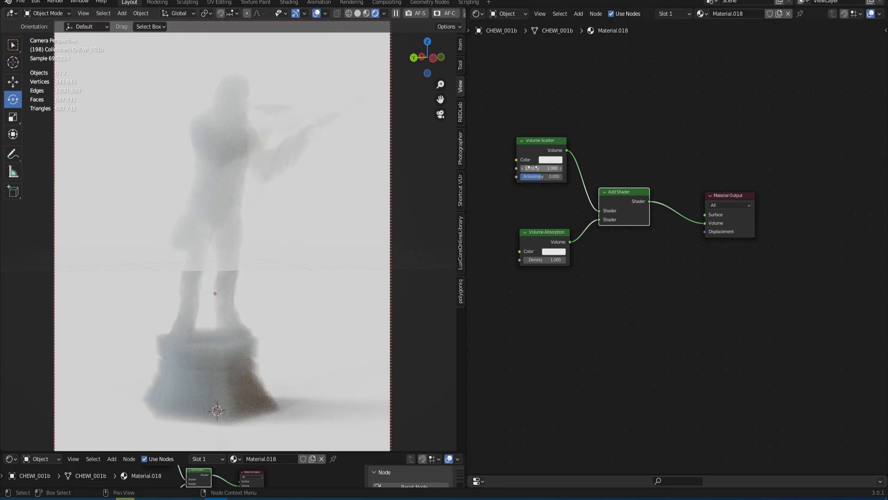
type("14")
key("Return")
mouse_move(541, 168)
left_mouse_down()
mouse_move(558, 168)
mouse_move(535, 168)
left_mouse_up()
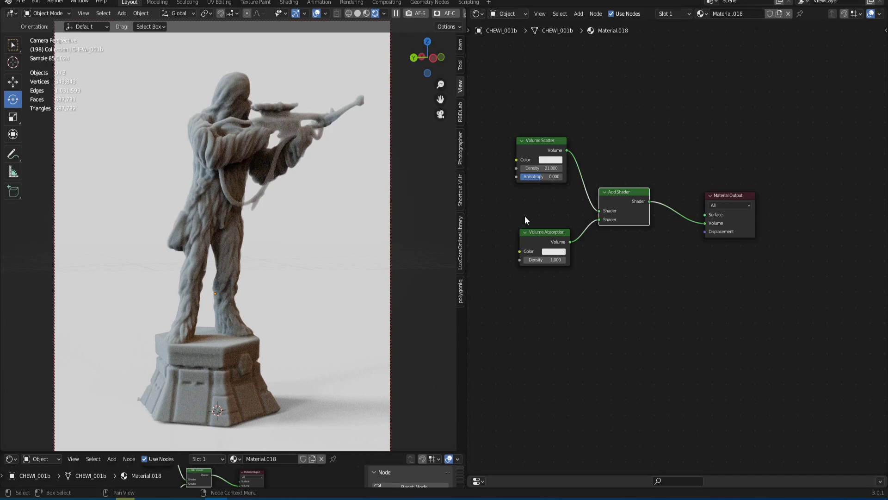
Step: Give Volume Absorption a full-value orange colour and a density of 24
left_click(554, 252)
left_click_drag(561, 187, 560, 184)
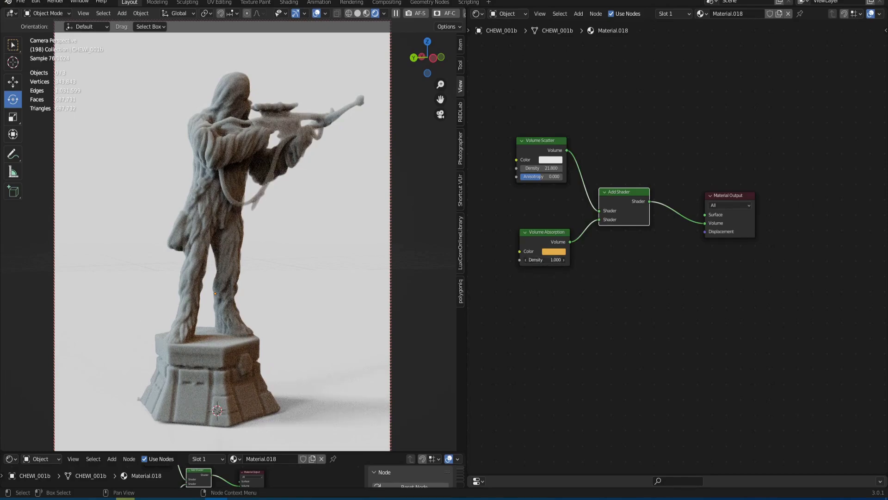
left_click_drag(546, 260, 569, 260)
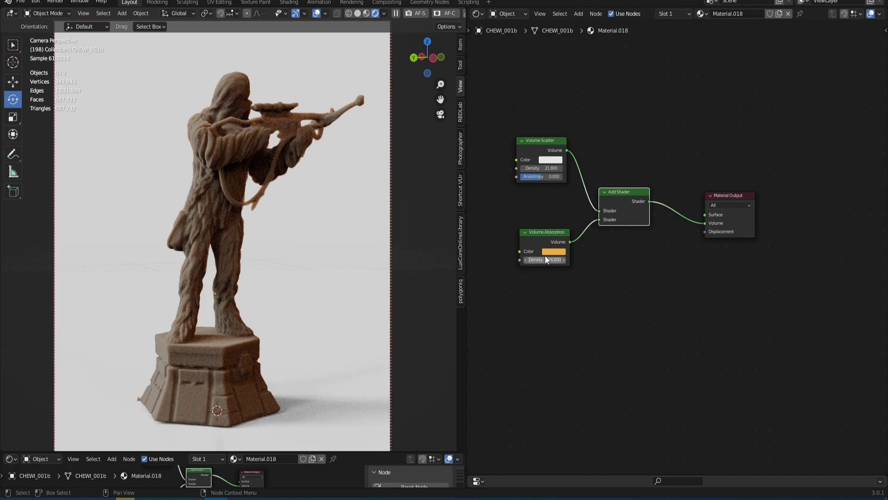
left_click(551, 252)
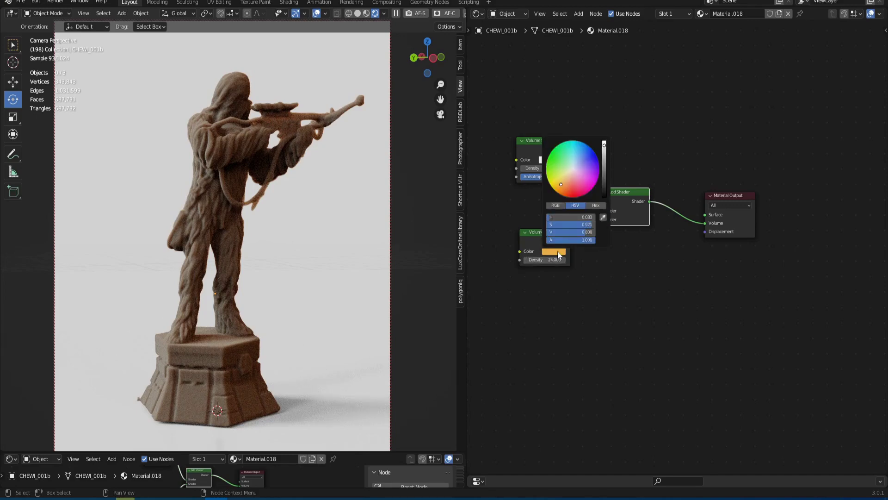
left_click(604, 142)
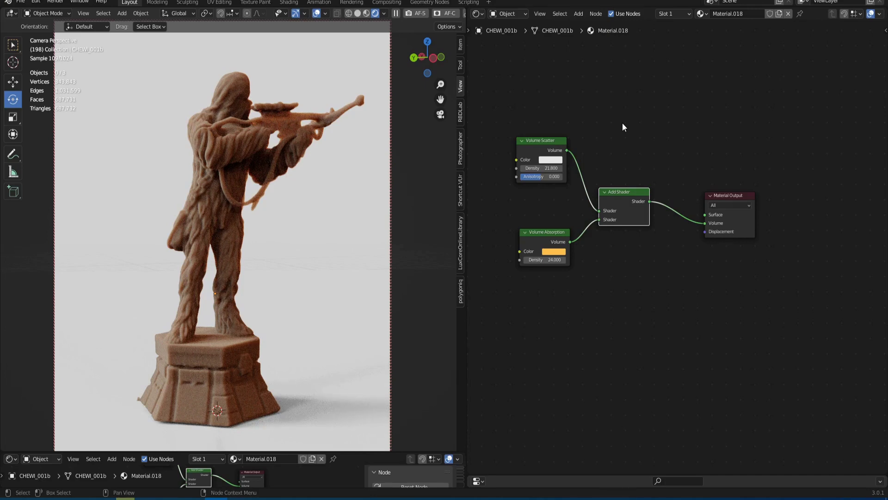
Step: Raise the Light Paths Max Bounces Volume count from 0 to 4
left_click_drag(574, 475, 589, 260)
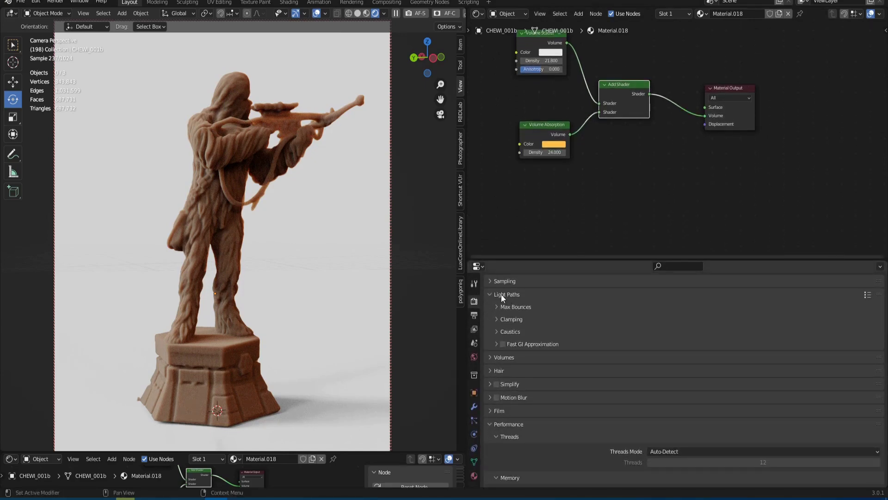
left_click(504, 306)
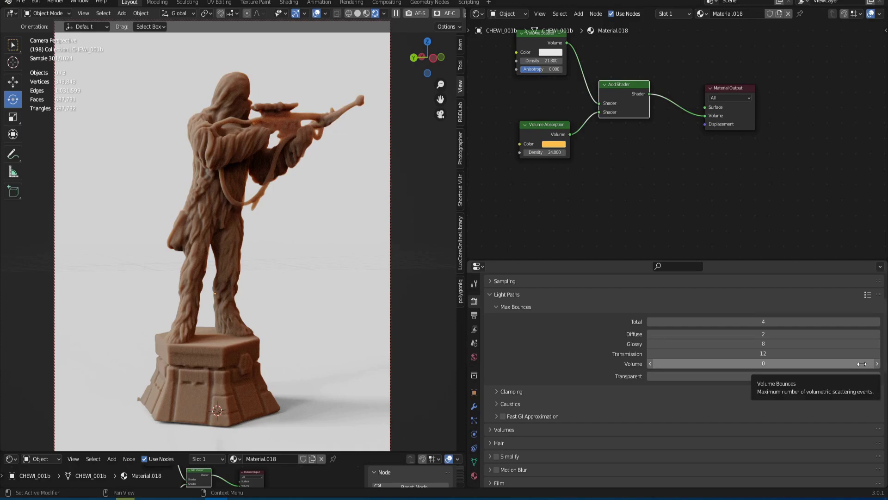
left_click(877, 364)
left_click(878, 363)
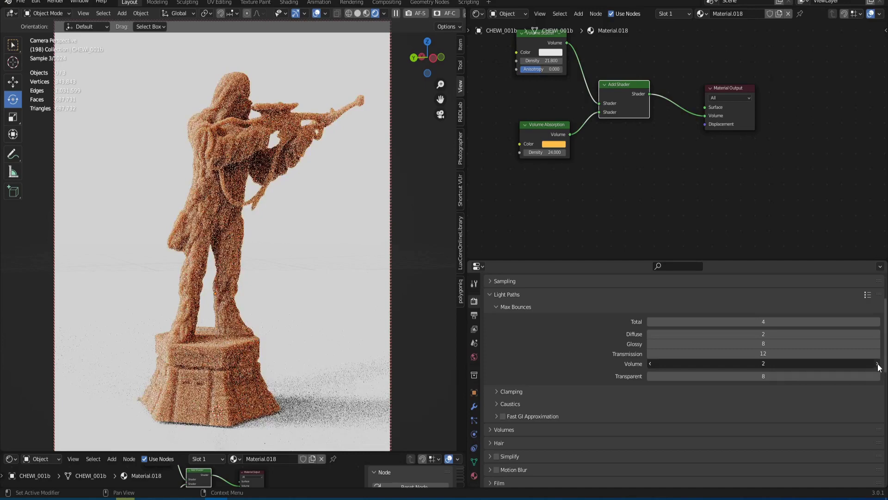
left_click(877, 363)
left_click(878, 363)
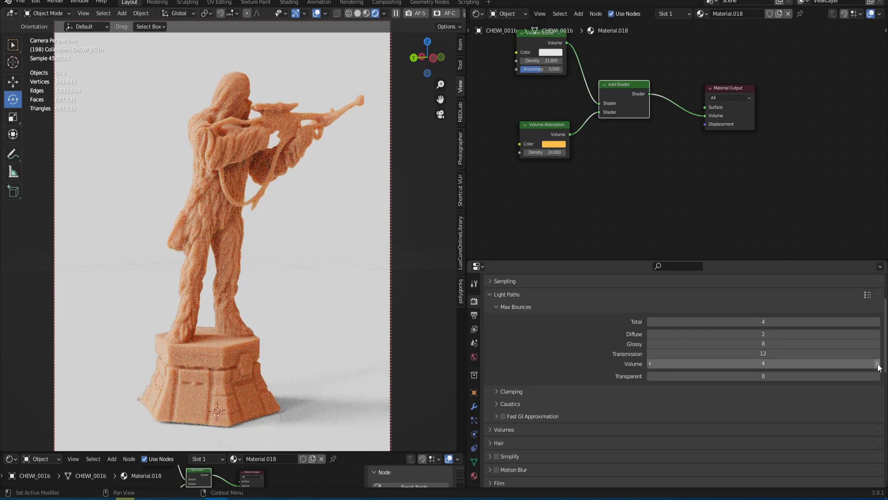
left_click(505, 294)
Step: Add Glossy BSDF and Transparent BSDF nodes above the volume nodes
left_click_drag(526, 259, 541, 481)
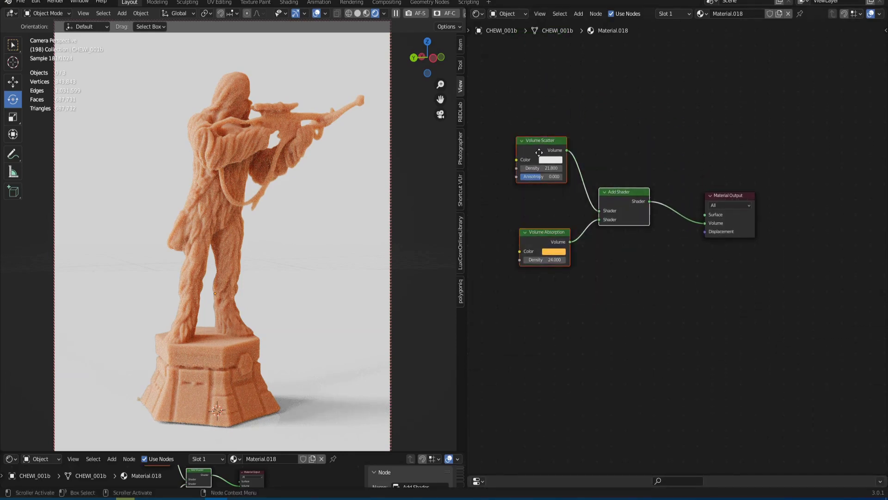
middle_click_drag(539, 137, 529, 250)
key("shift+a")
left_click(541, 203)
type("gloss")
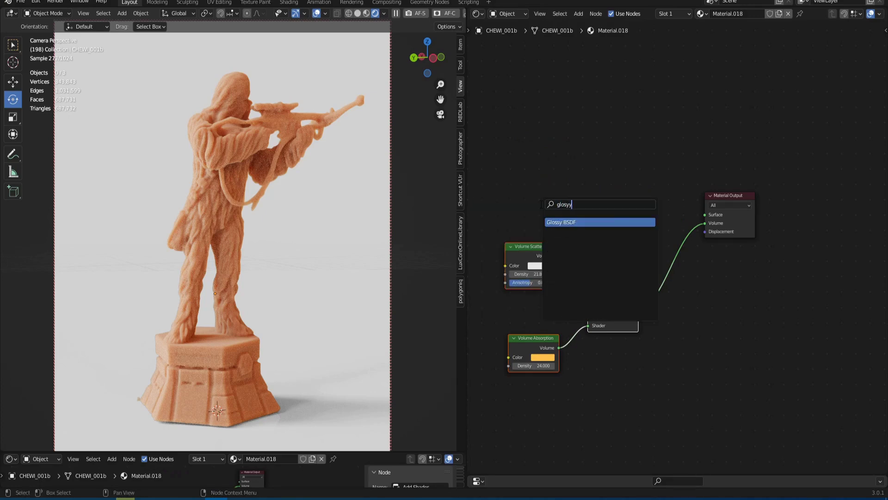
key("Return")
left_click(518, 99)
key("shift+a")
type("trans")
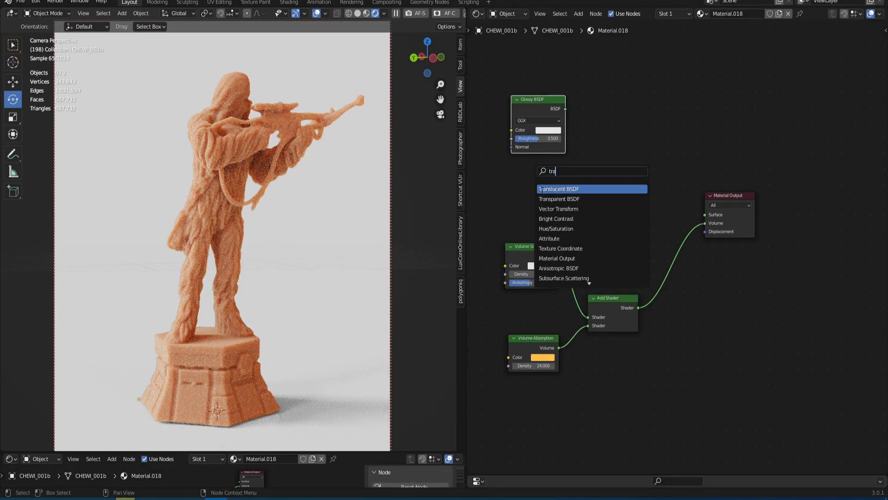
key("Return")
left_click(520, 175)
Step: Mix Glossy and Transparent with a Mix Shader into Surface, and lower Glossy roughness to 0.131
key("shift+a")
type("mix")
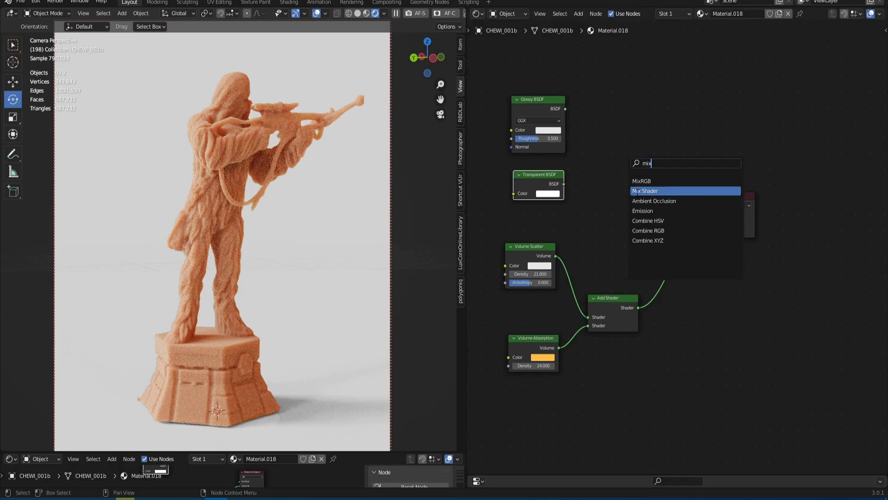
key("Return")
left_click(624, 131)
left_click_drag(564, 184, 618, 168)
left_click_drag(566, 109, 618, 158)
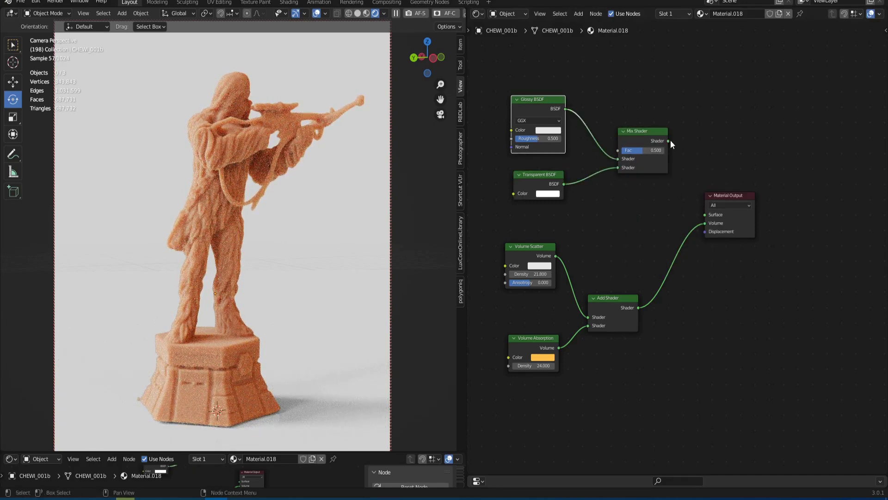
left_click_drag(669, 141, 707, 215)
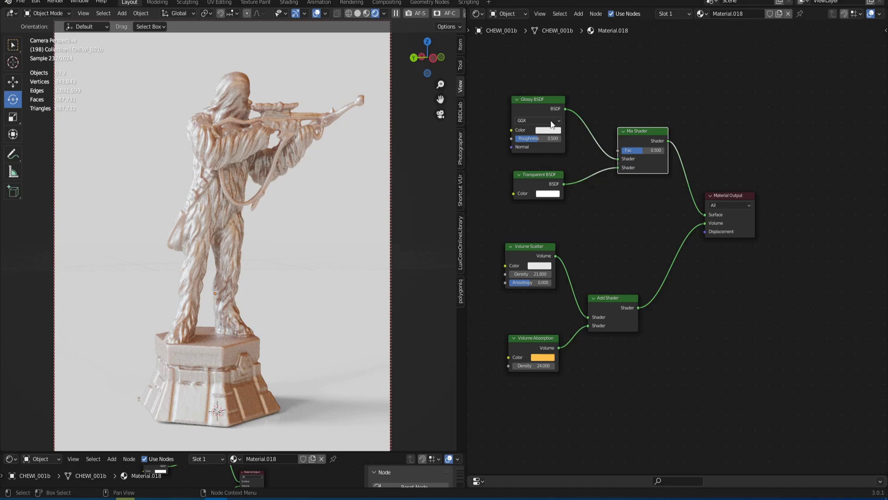
left_click_drag(534, 138, 517, 137)
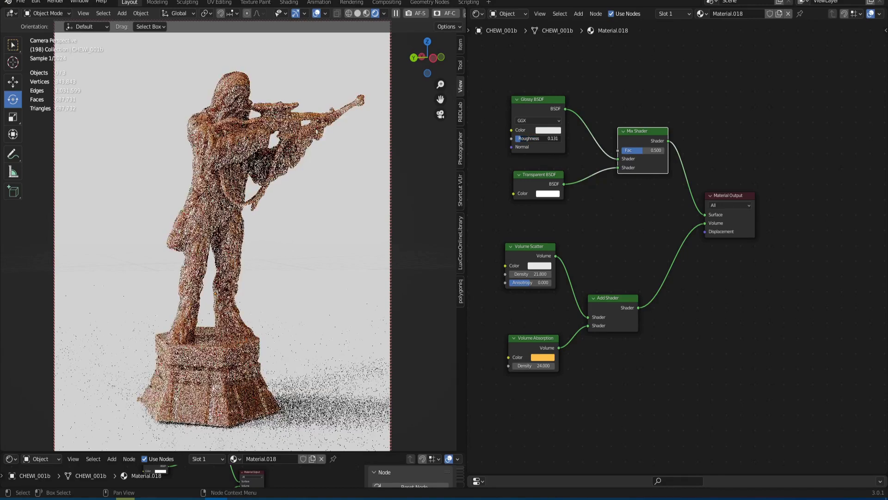
middle_click_drag(578, 202, 720, 338)
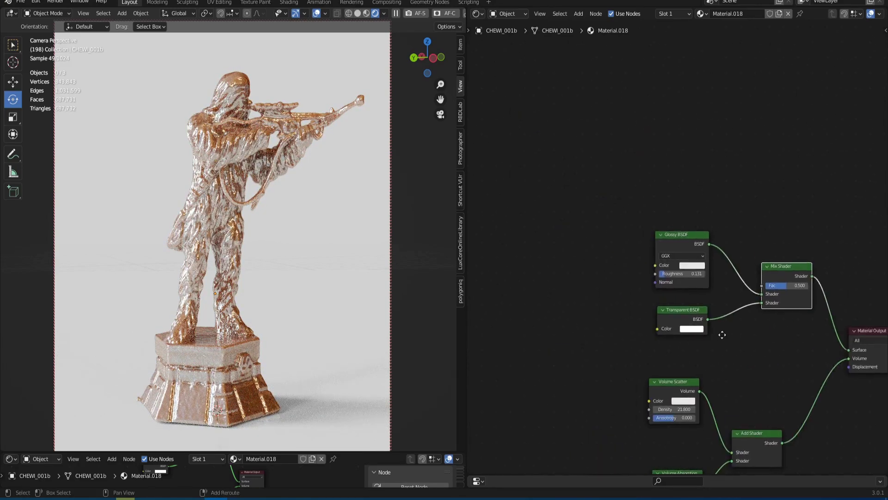
Step: Add a Fresnel node driving the Mix Shader factor and raise its IOR to 70.15
key("shift+a")
left_click(577, 273)
type("fres")
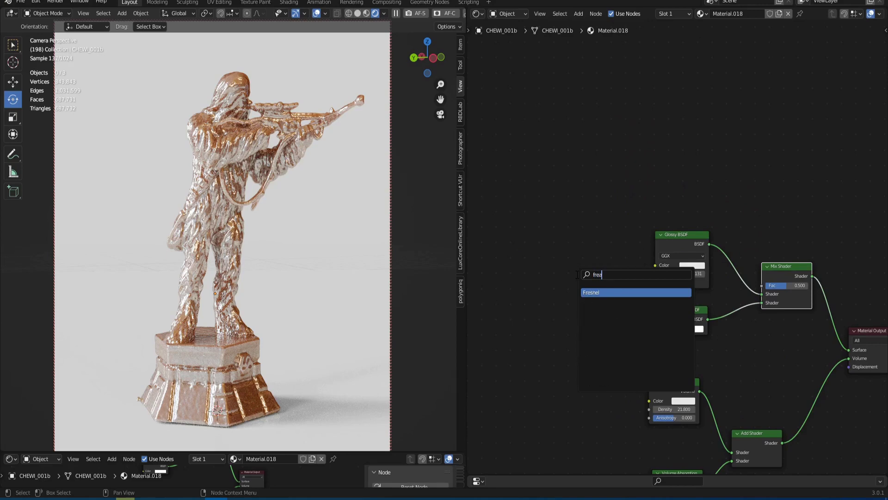
key("Return")
left_click(584, 243)
left_click_drag(617, 240, 761, 285)
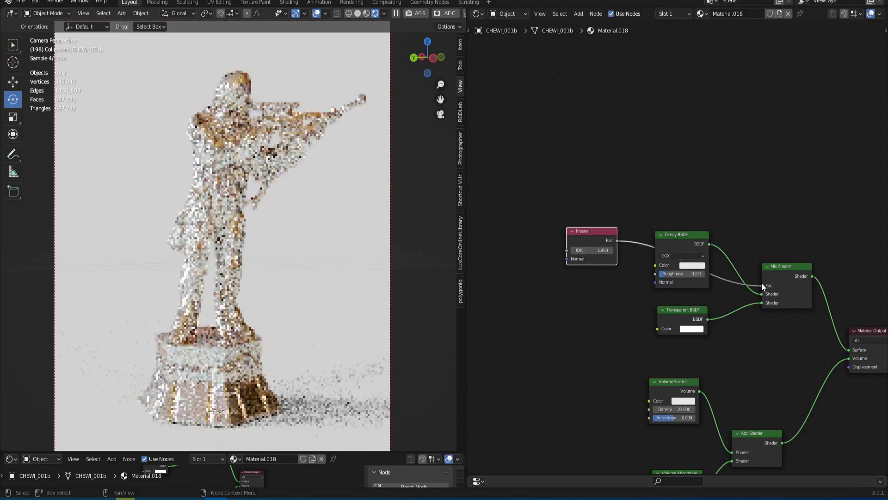
scroll(545, 252, "up", 2)
left_click_drag(544, 252, 592, 252)
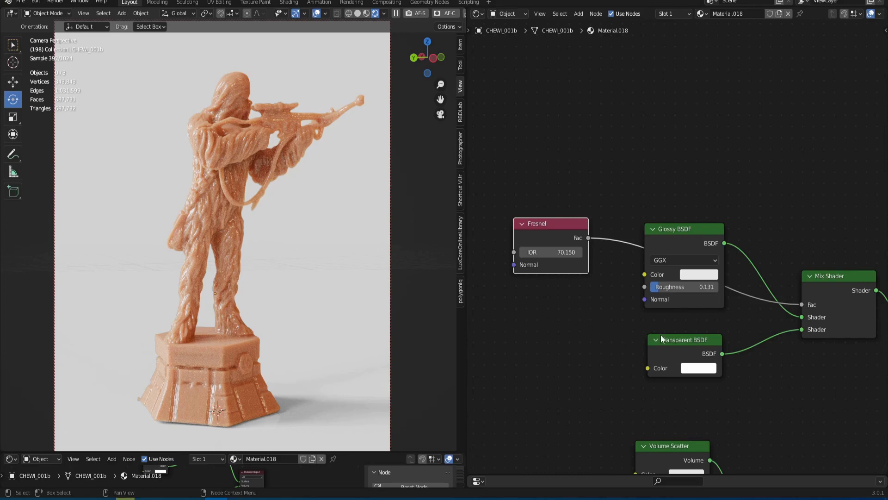
Step: Tint the Transparent BSDF colour pale yellow-green
left_click(693, 368)
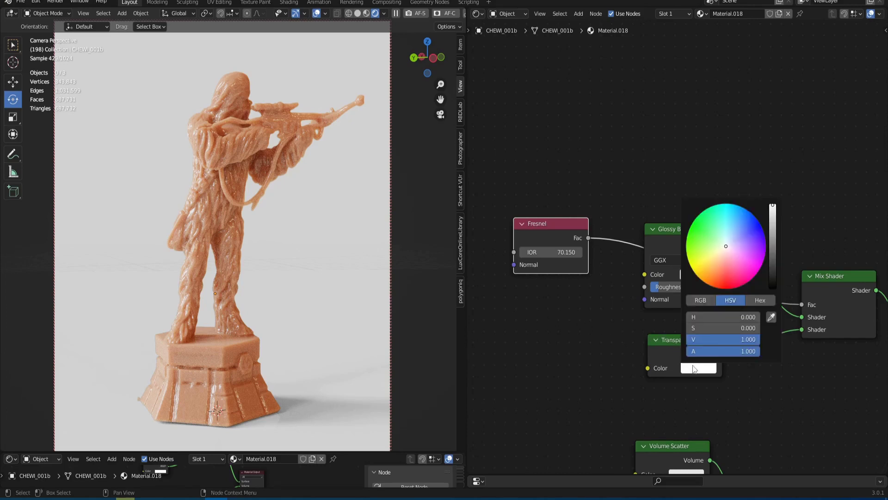
left_click(709, 261)
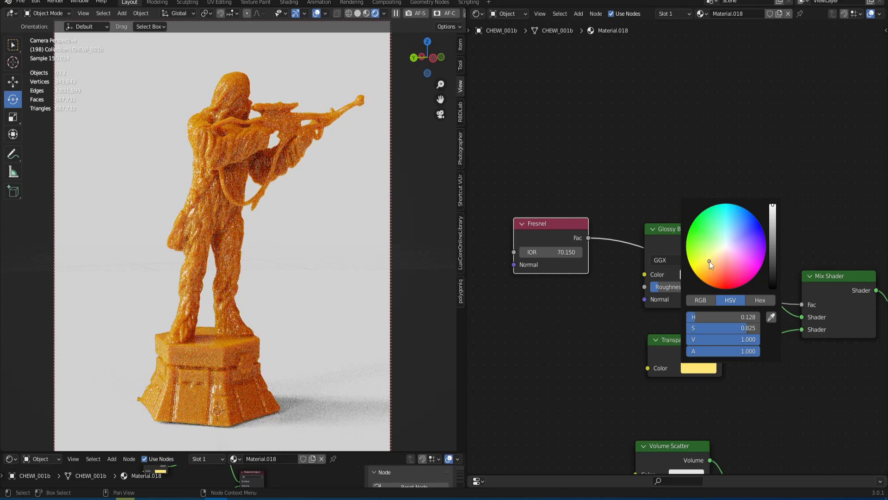
mouse_move(709, 261)
left_mouse_down()
mouse_move(717, 274)
mouse_move(710, 246)
mouse_move(717, 246)
mouse_move(709, 252)
left_mouse_up()
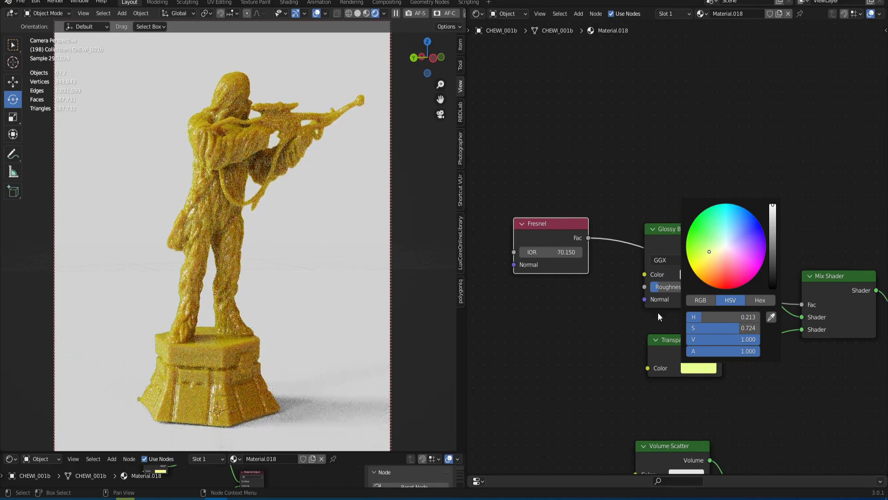
left_click(632, 315)
Step: Set the Volume Scatter colour to light blue, keeping anisotropy at 0
middle_click_drag(627, 335, 600, 203)
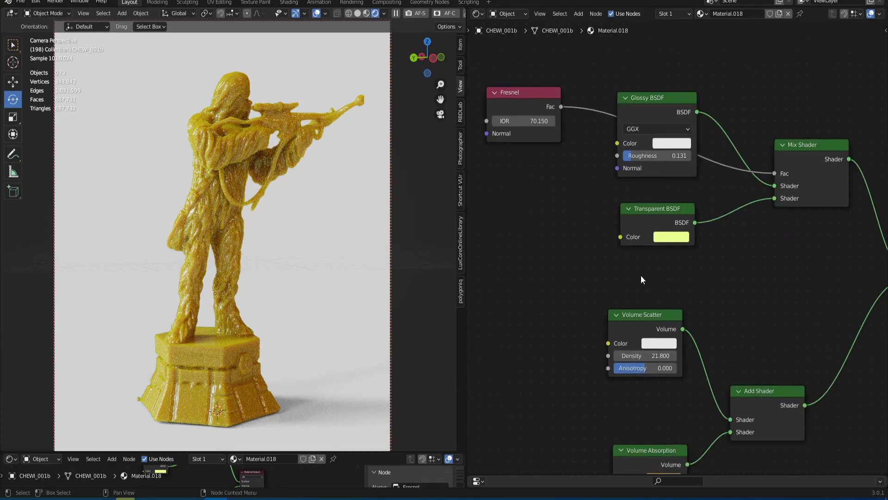
left_click(659, 343)
left_click(693, 207)
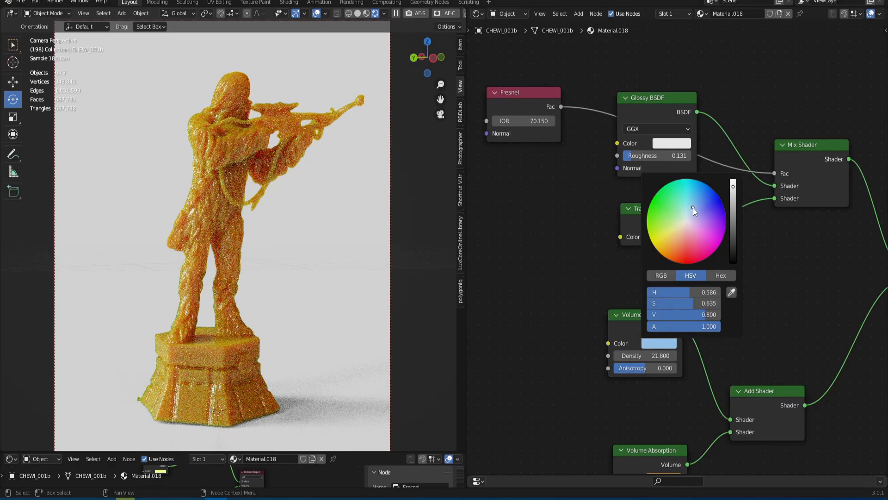
mouse_move(693, 207)
left_mouse_down()
mouse_move(672, 233)
mouse_move(682, 242)
mouse_move(708, 231)
mouse_move(703, 203)
mouse_move(689, 208)
left_mouse_up()
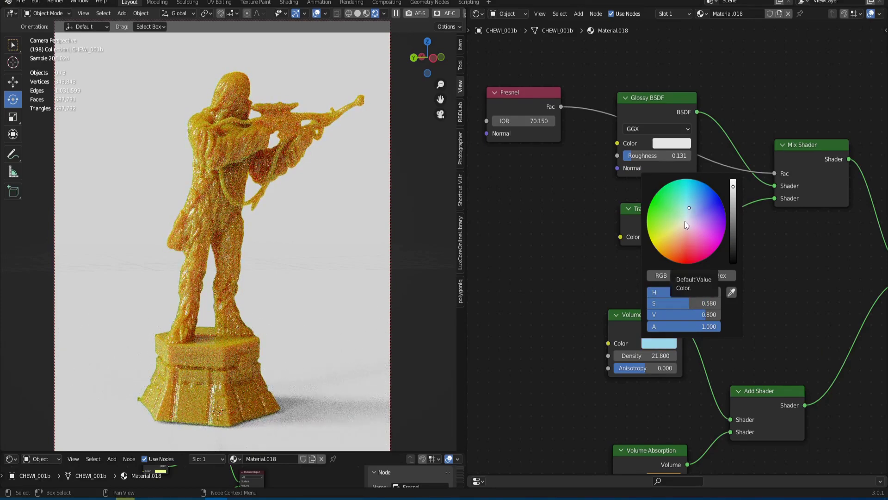
mouse_move(643, 369)
left_mouse_down()
mouse_move(618, 369)
mouse_move(660, 369)
mouse_move(647, 369)
left_mouse_up()
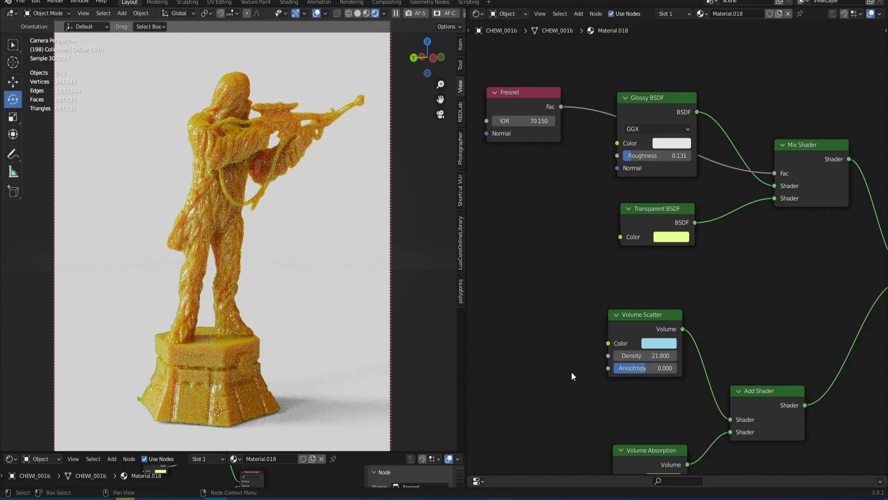
Step: Try several Volume Absorption hues, settling on golden yellow (hue 0.117, saturation 0.856)
scroll(573, 379, "down", 5, "shift")
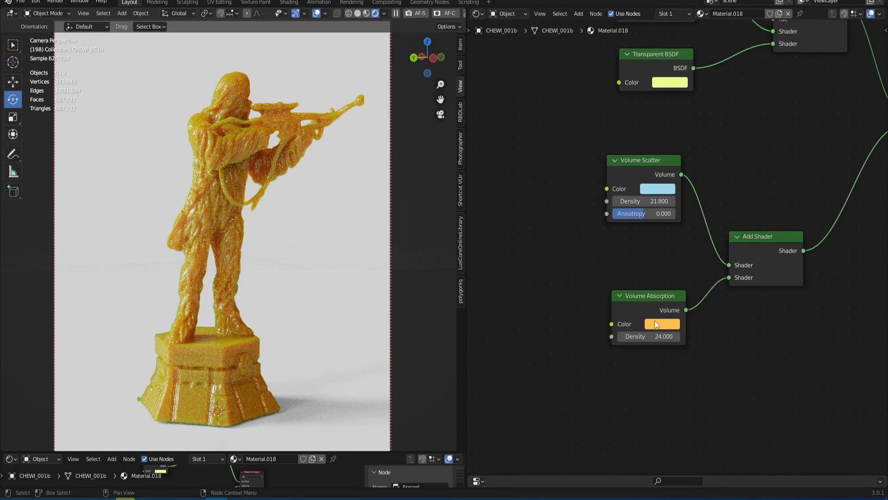
left_click(655, 325)
left_click(673, 201)
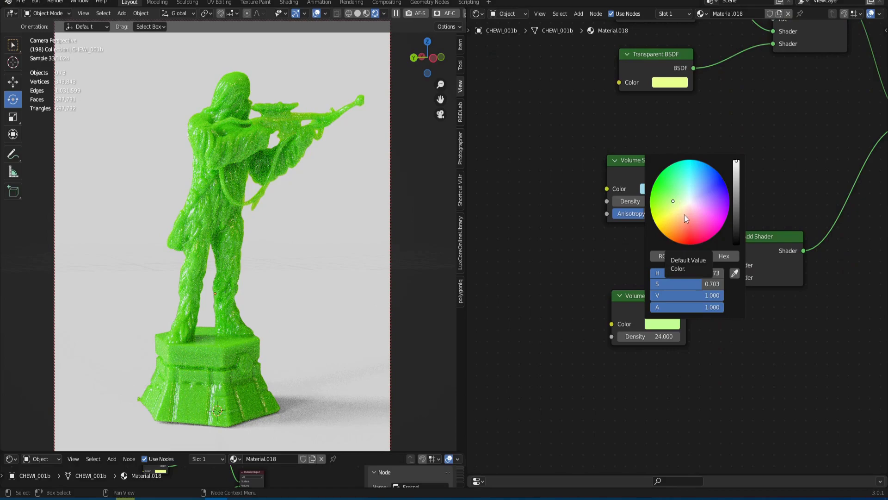
left_click(685, 215)
left_click_drag(701, 187, 690, 180)
left_click(675, 198)
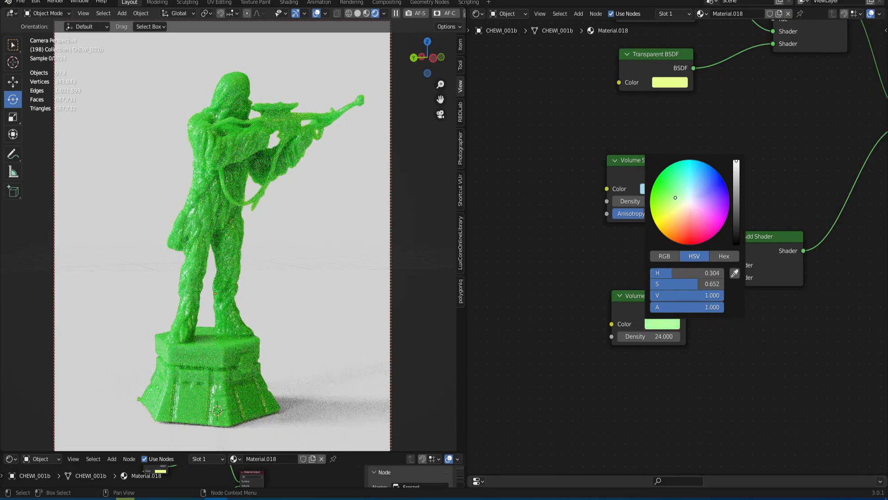
left_click(690, 201)
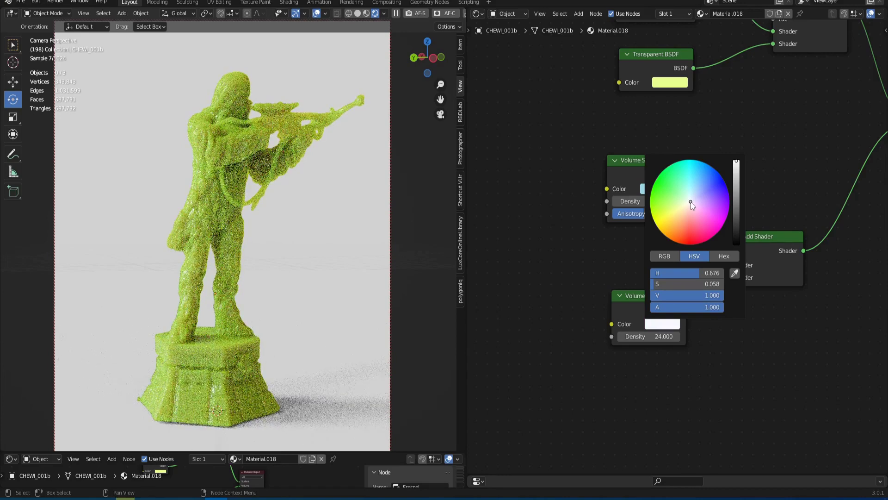
left_click(673, 219)
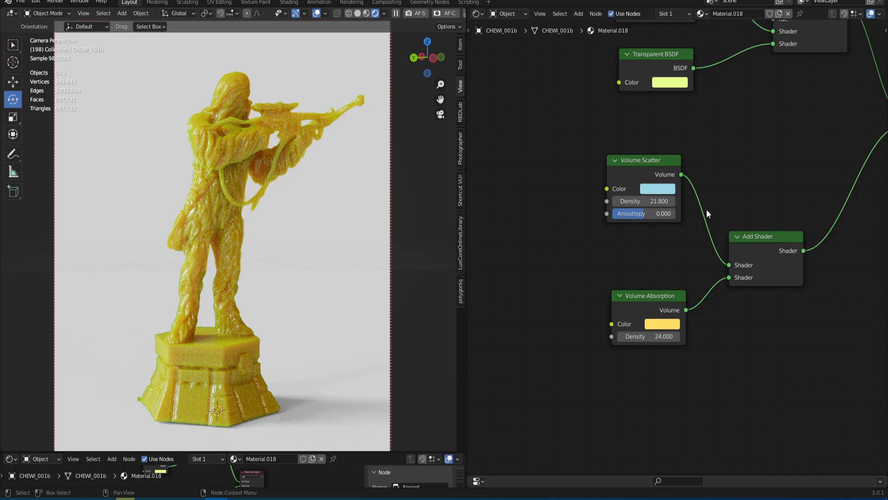
Step: Feed the Transparent BSDF colour from a mapped Image Texture loaded with 815MI7U-6jL_AC_SL1500_.jpg
scroll(706, 209, "down", 2)
middle_click_drag(706, 209, 709, 291)
left_click_drag(655, 222, 583, 249)
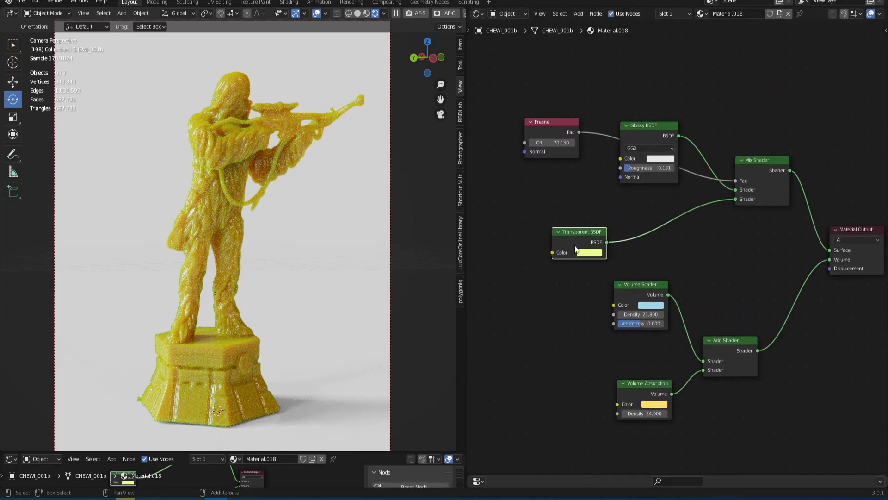
middle_click_drag(583, 249, 710, 256)
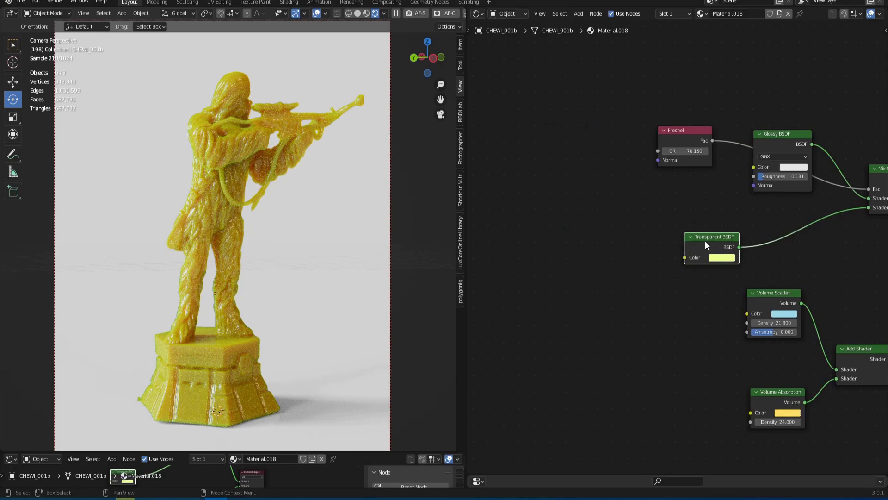
key("ctrl+t")
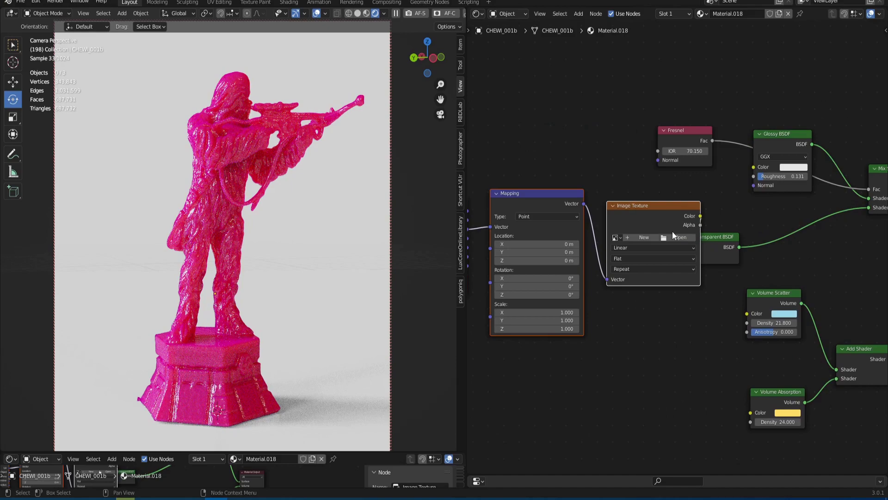
left_click(672, 236)
scroll(503, 271, "down", 8)
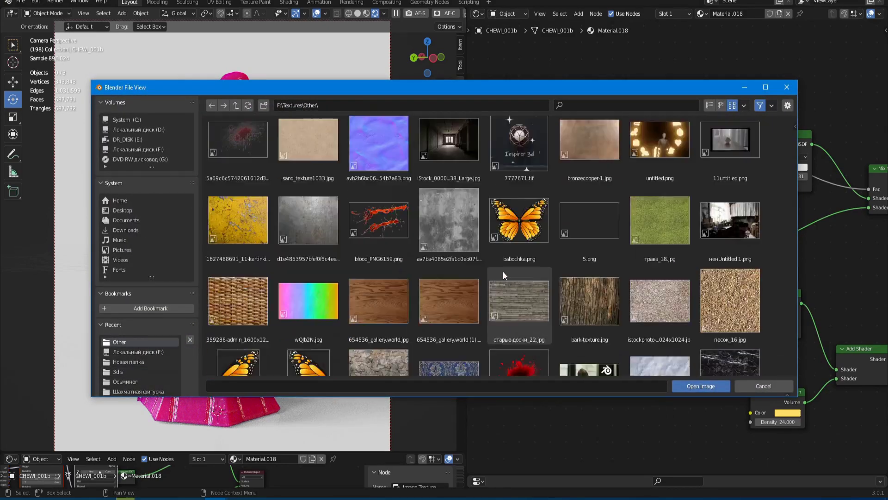
double_click(513, 301)
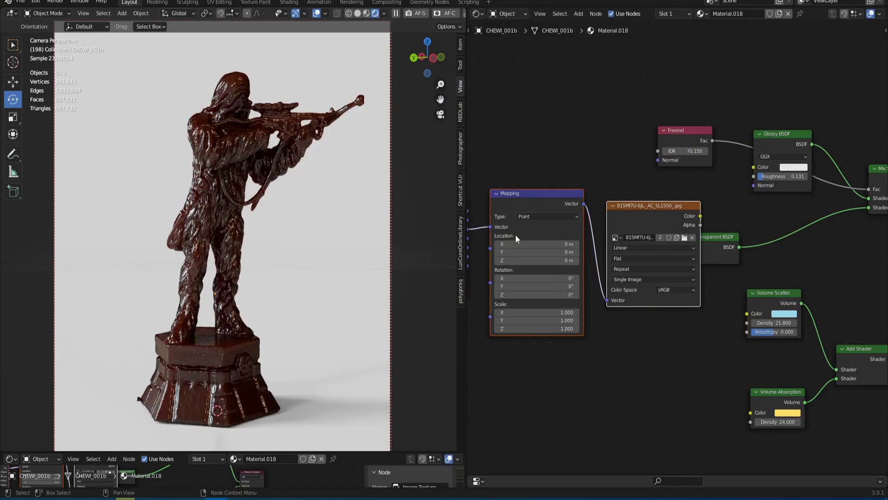
Step: Link the Texture Coordinate Window output to Mapping's Vector input, replacing the UV link
middle_click_drag(515, 234, 698, 243)
scroll(625, 244, "up", 3)
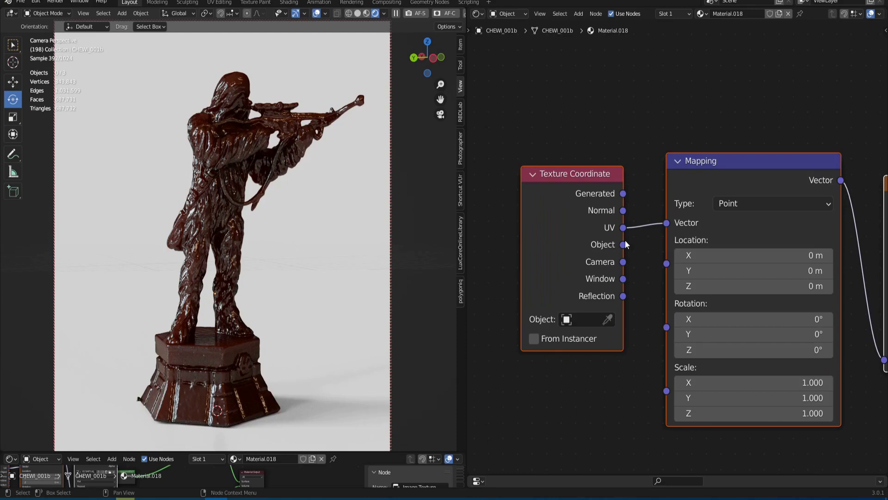
left_click_drag(623, 279, 668, 226)
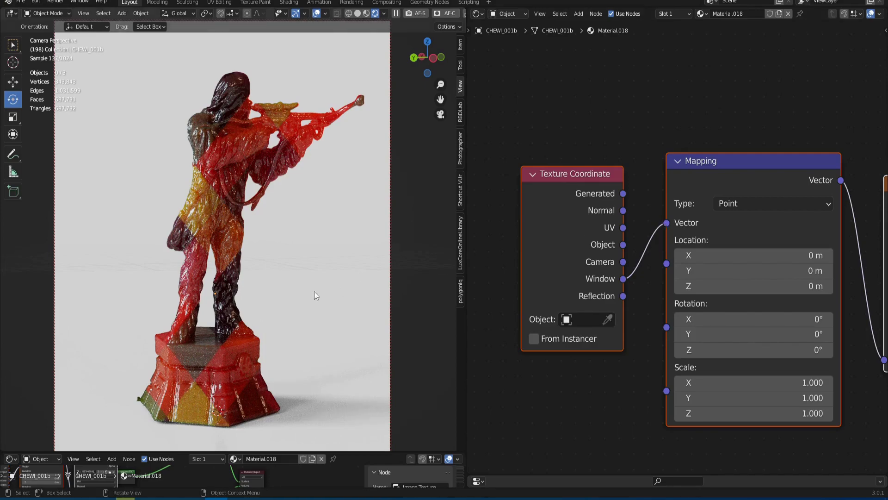
middle_click_drag(278, 300, 263, 323)
Step: Orbit and zoom the viewport to see the textured statue from its opposite side
scroll(292, 321, "up", 2)
scroll(264, 321, "down", 2)
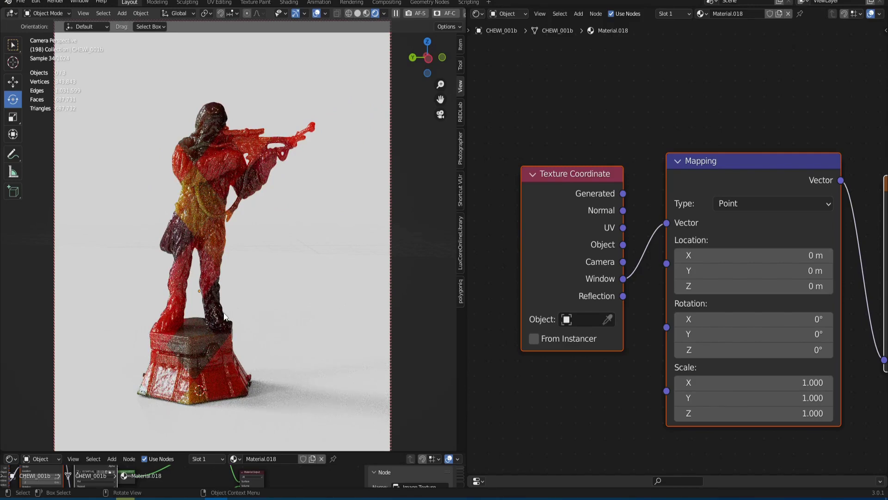
middle_click_drag(224, 316, 307, 329)
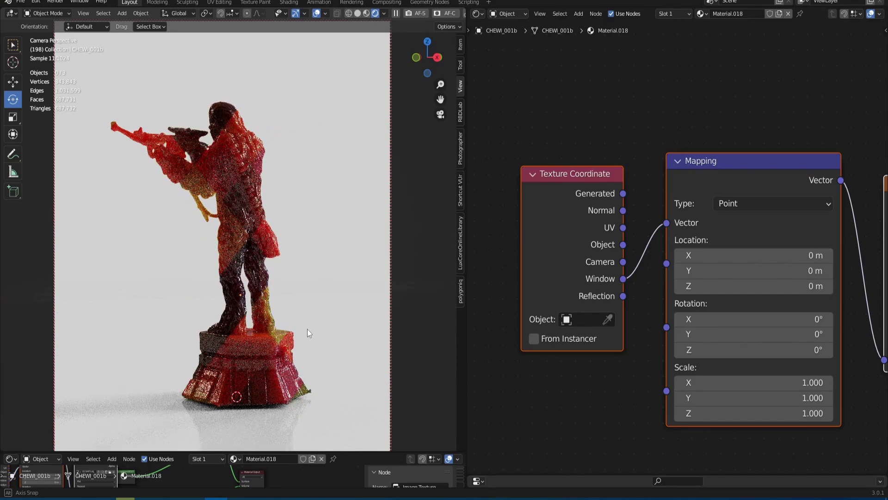